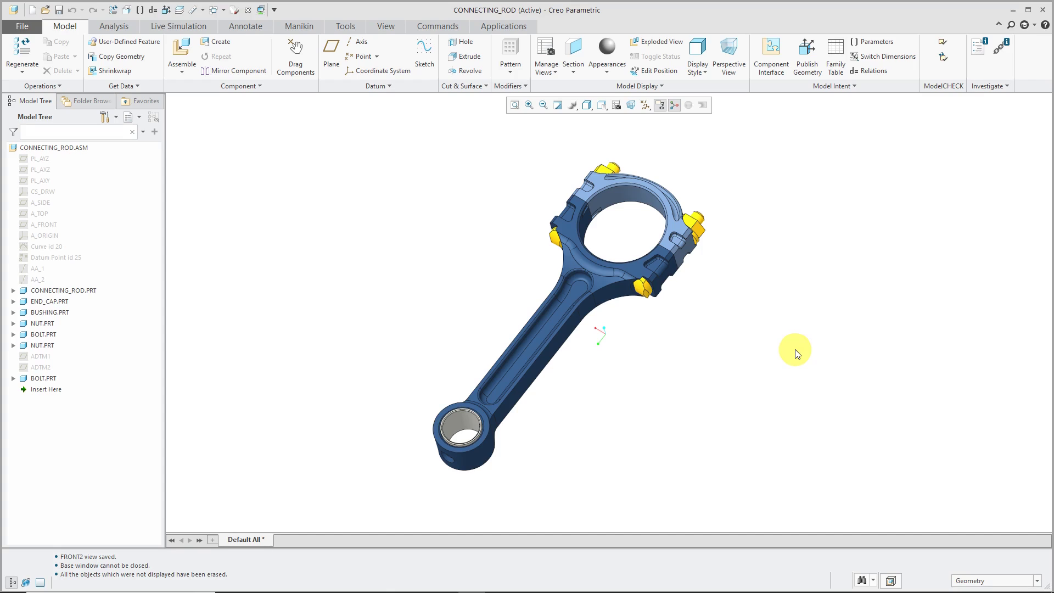
Step: Open the Saved Orientations list on the graphics toolbar
click(604, 108)
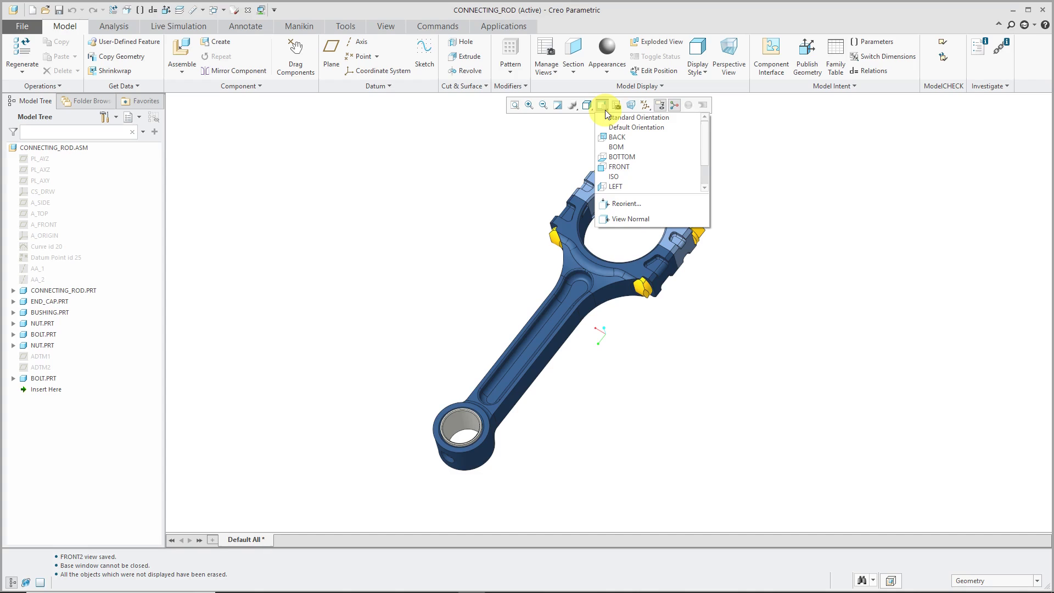
Step: Reorient the rod to a horizontal side-on view, zoom in, and save it as my_view
click(627, 204)
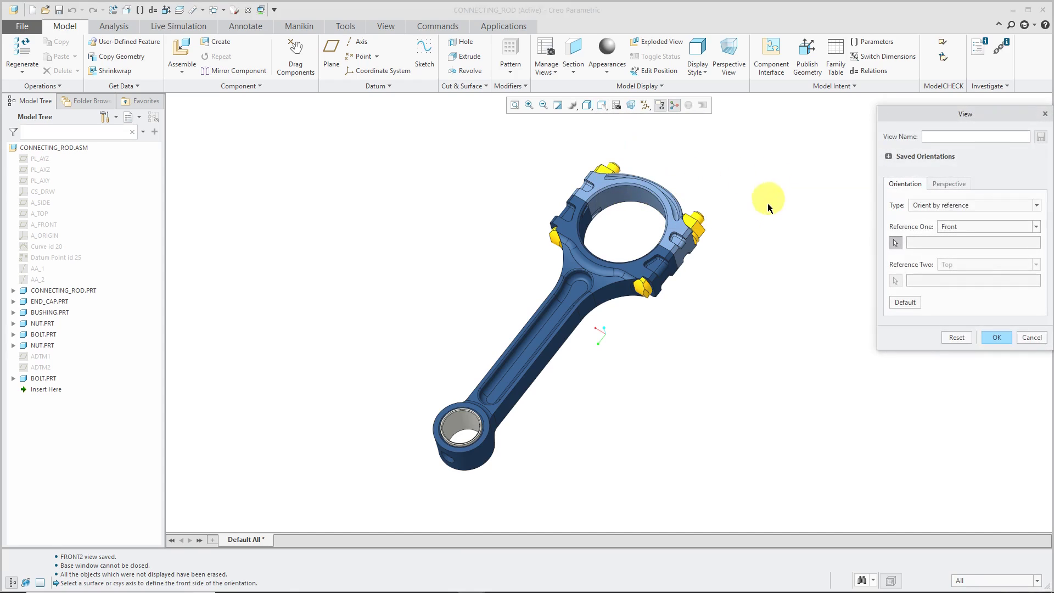
middle_drag(643, 353, 621, 283)
scroll(621, 283, up, 2)
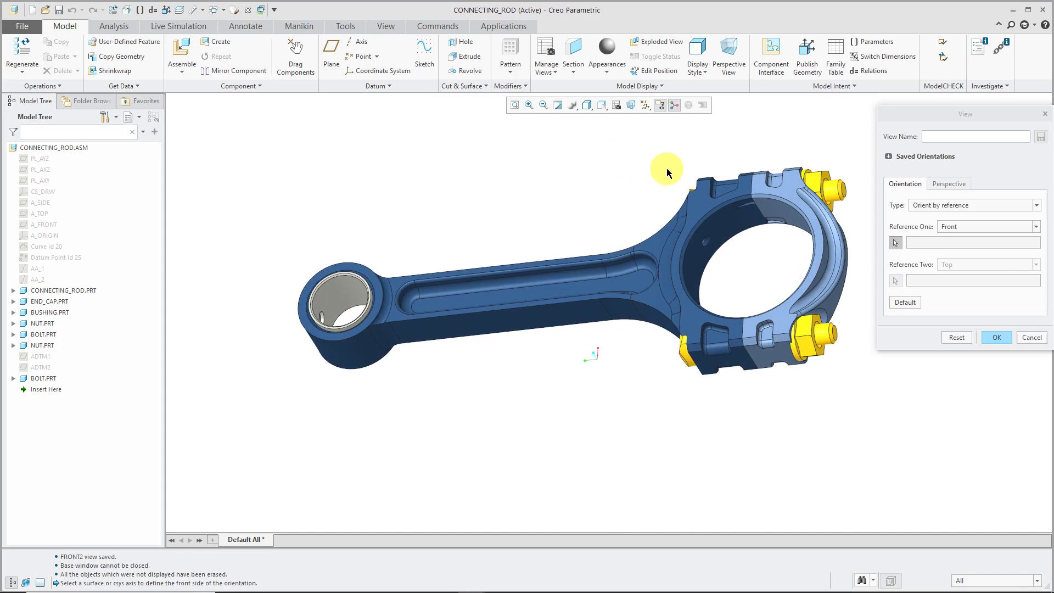
click(936, 135)
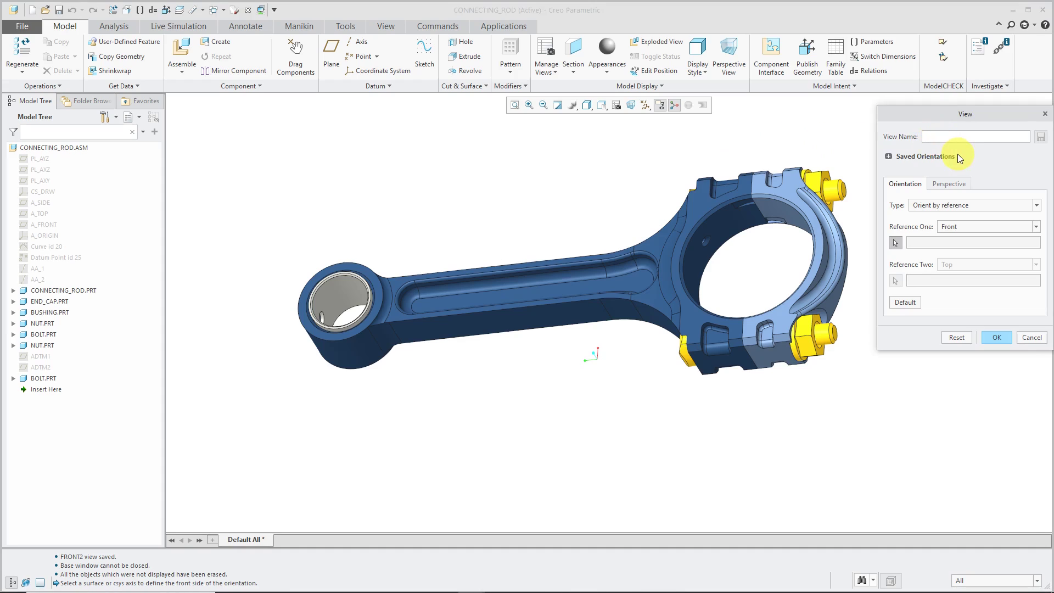
text(my)
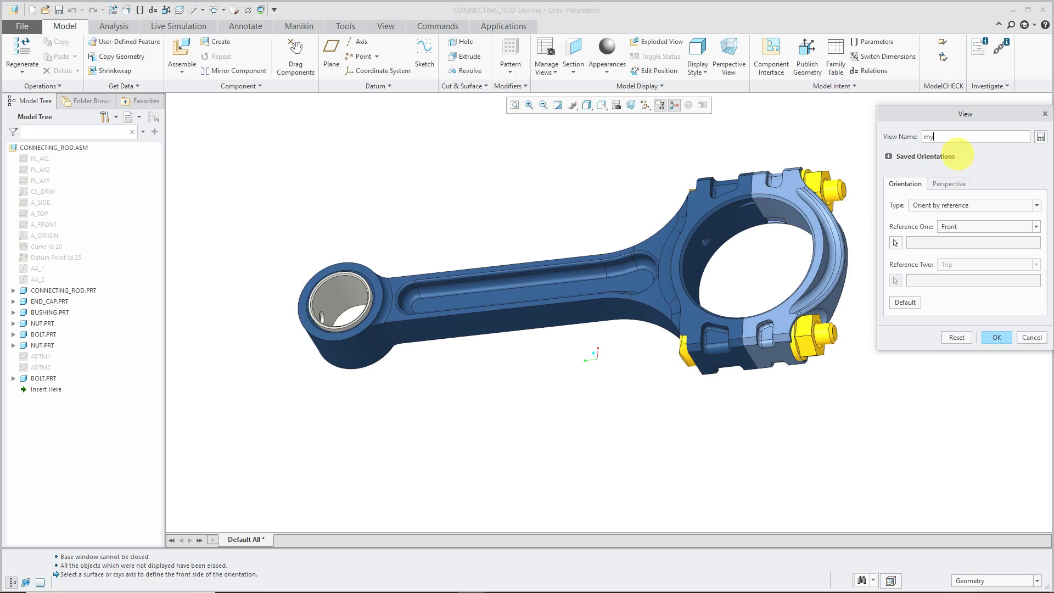
text(_view)
click(1038, 139)
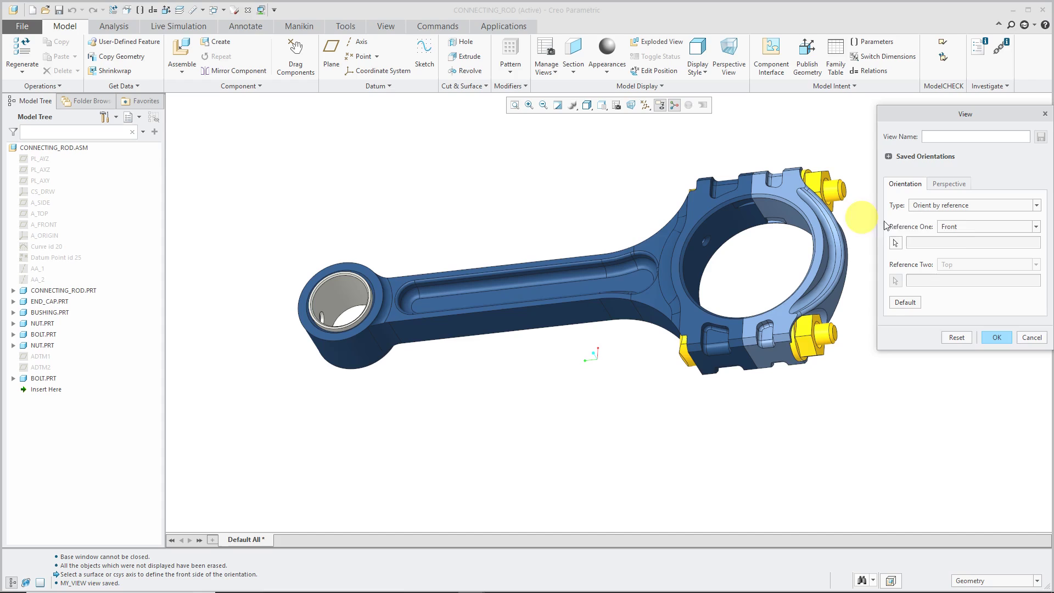
Step: Keep Reference One as Front and assign it to the end cap face
click(989, 226)
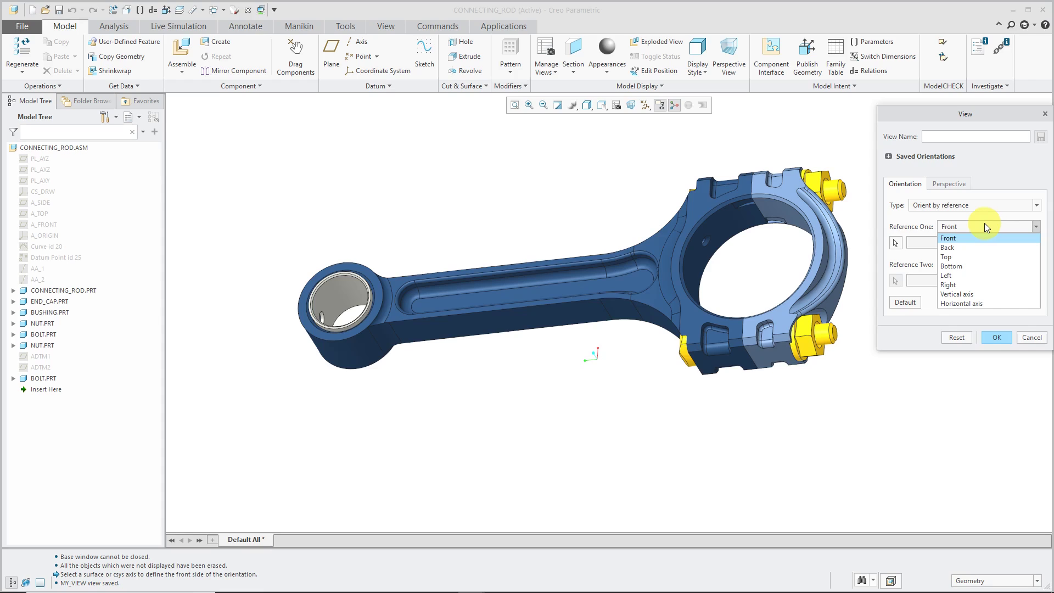
click(861, 216)
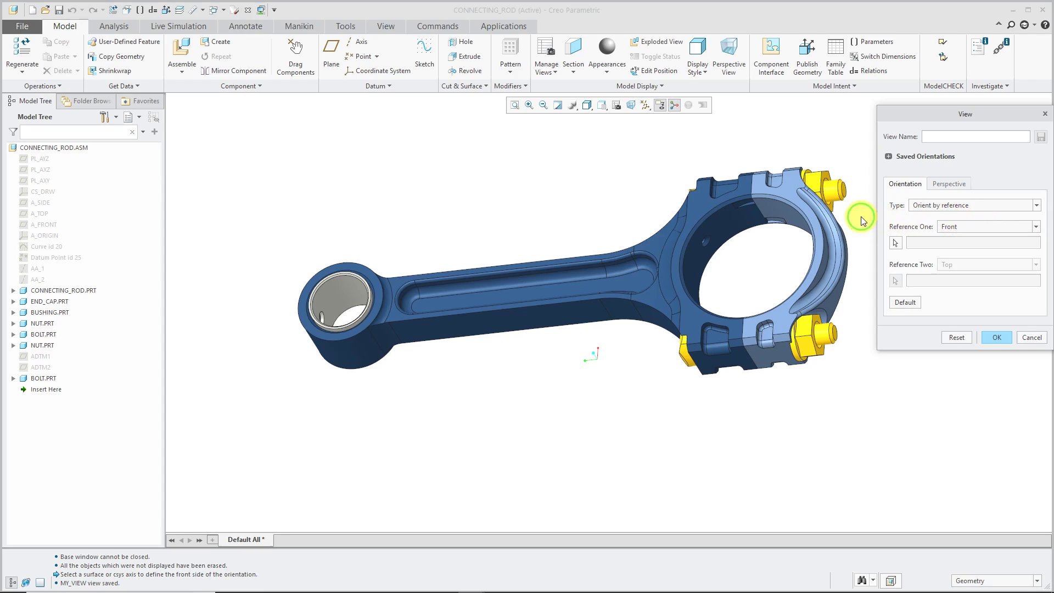
click(786, 188)
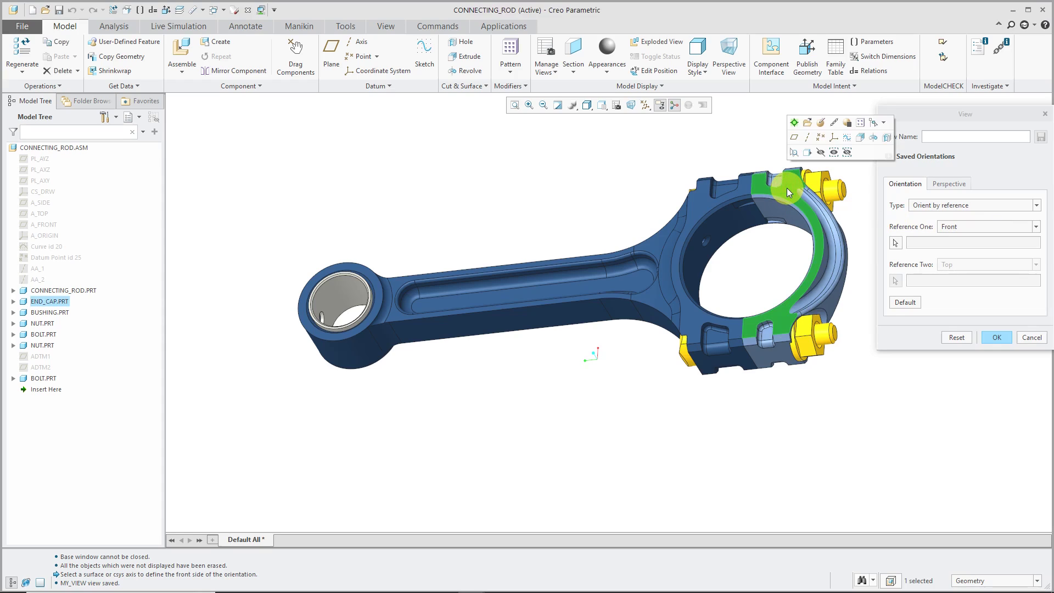
click(897, 243)
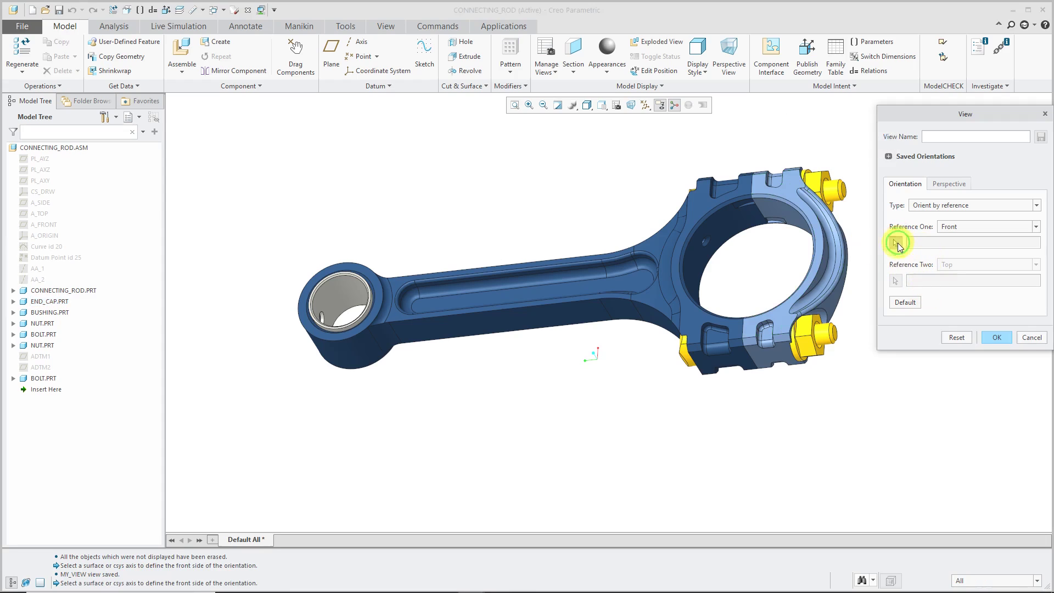
click(794, 194)
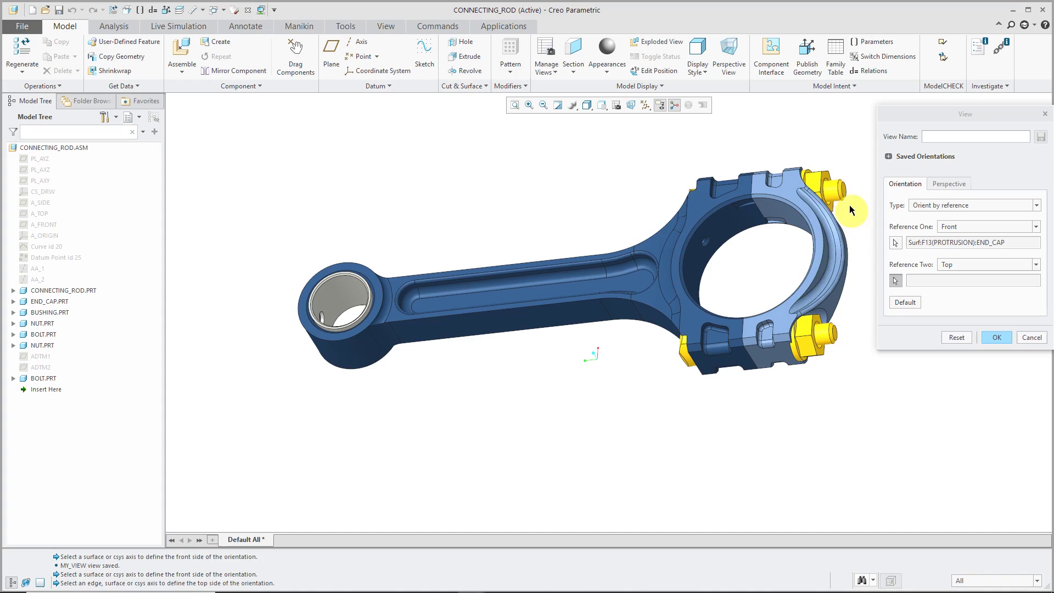
scroll(849, 175, up, 5)
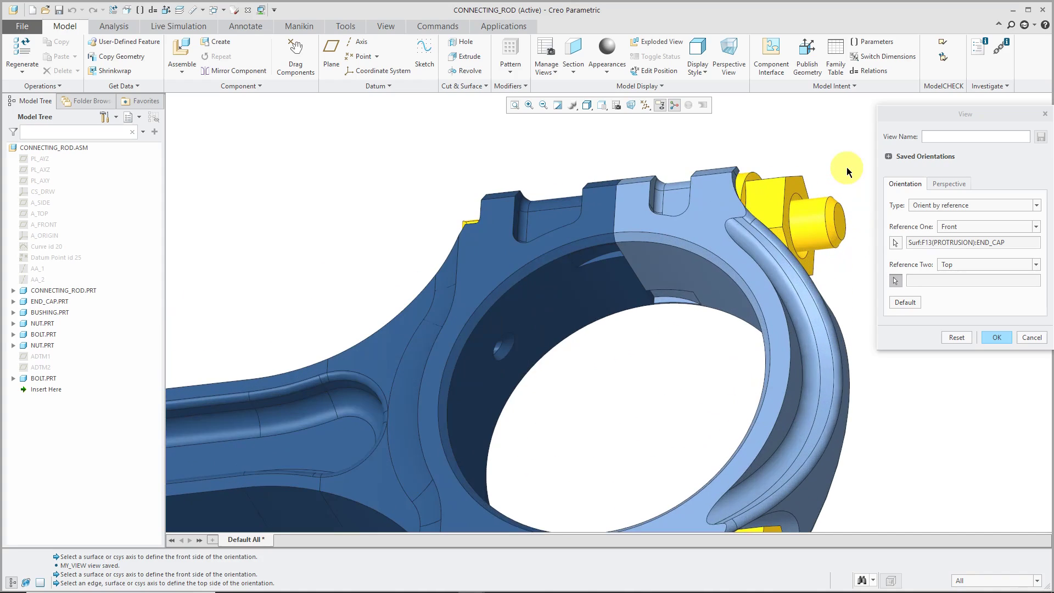
Step: Set the nut face as the Top reference for Reference Two
click(799, 183)
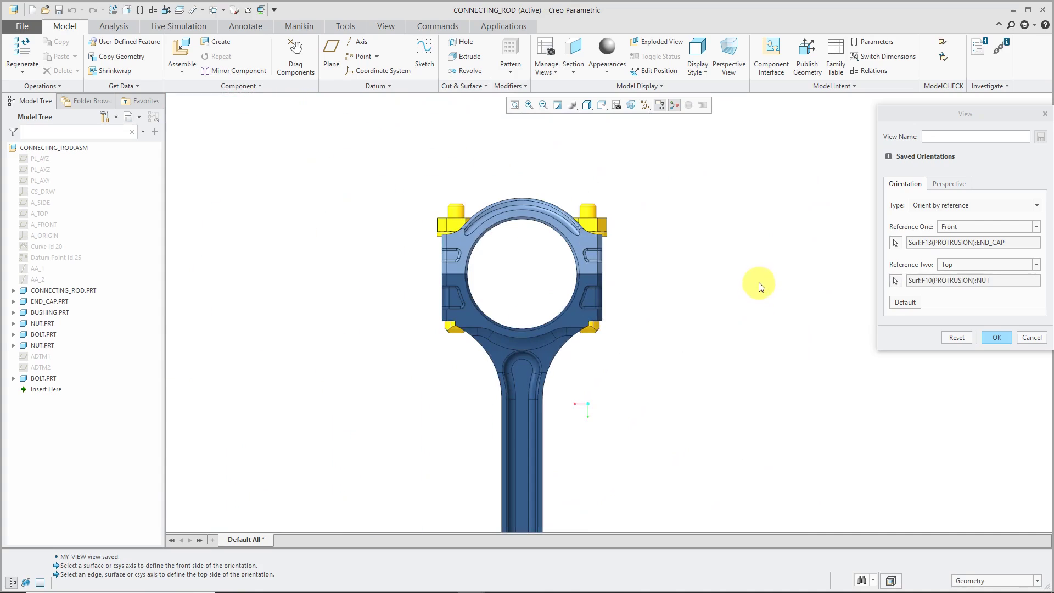
scroll(641, 348, down, 3)
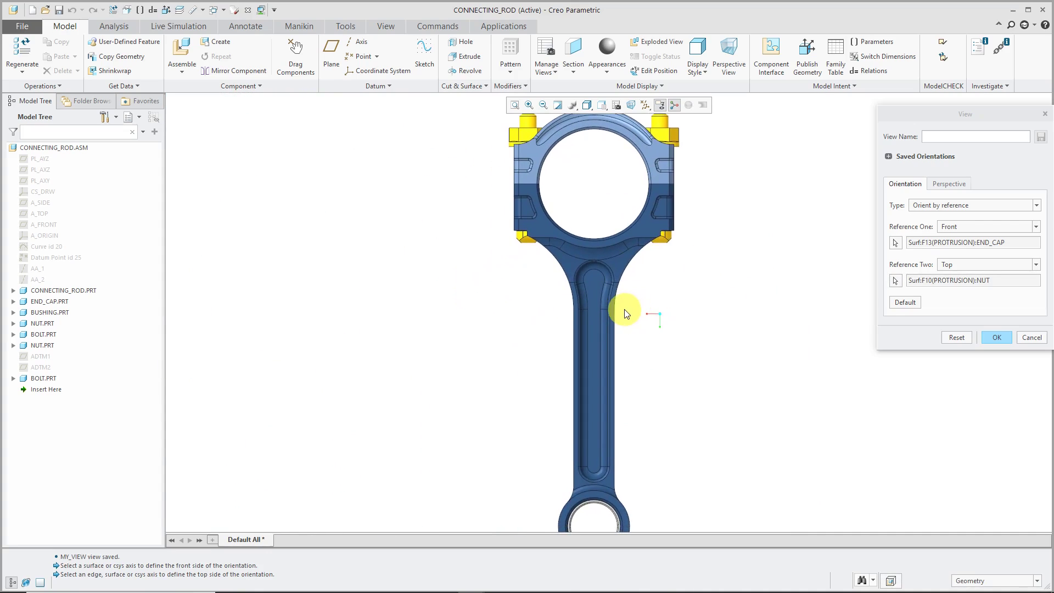
scroll(624, 314, up, 1)
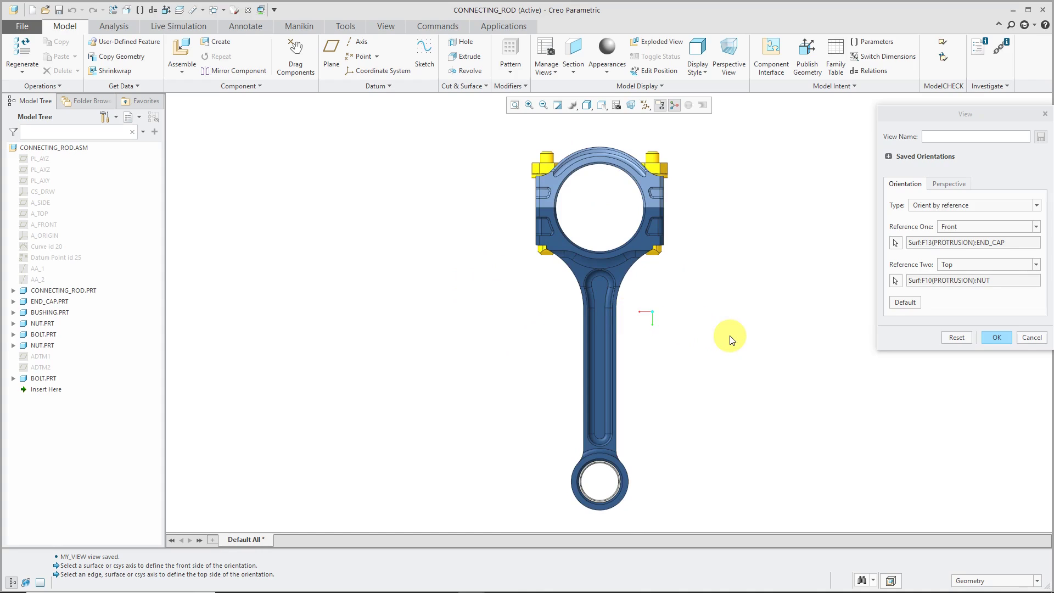
Step: Save the upright orientation as draw_front and close the View dialog
click(941, 144)
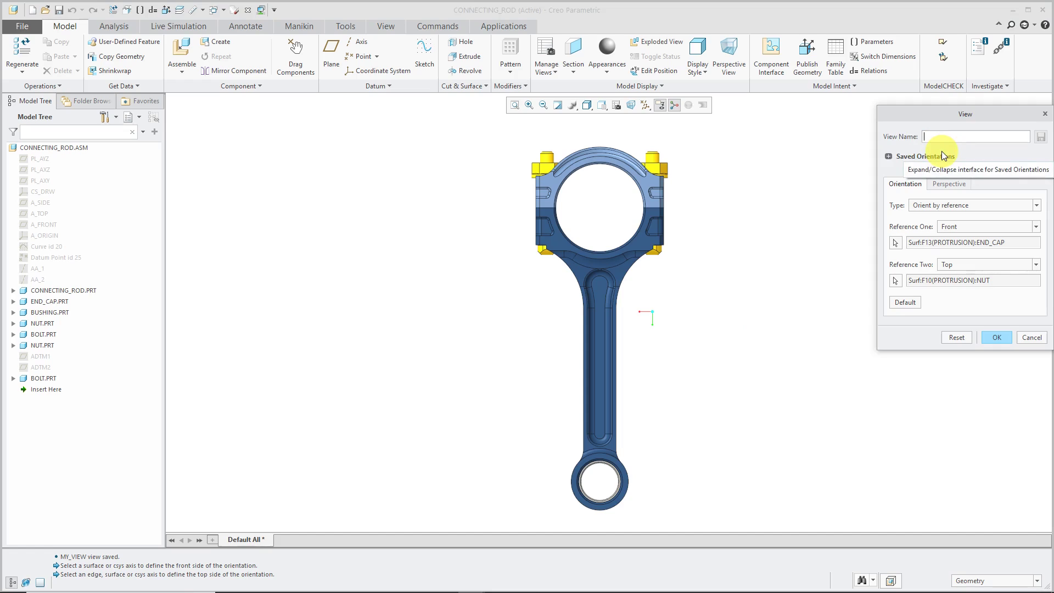
text(dra)
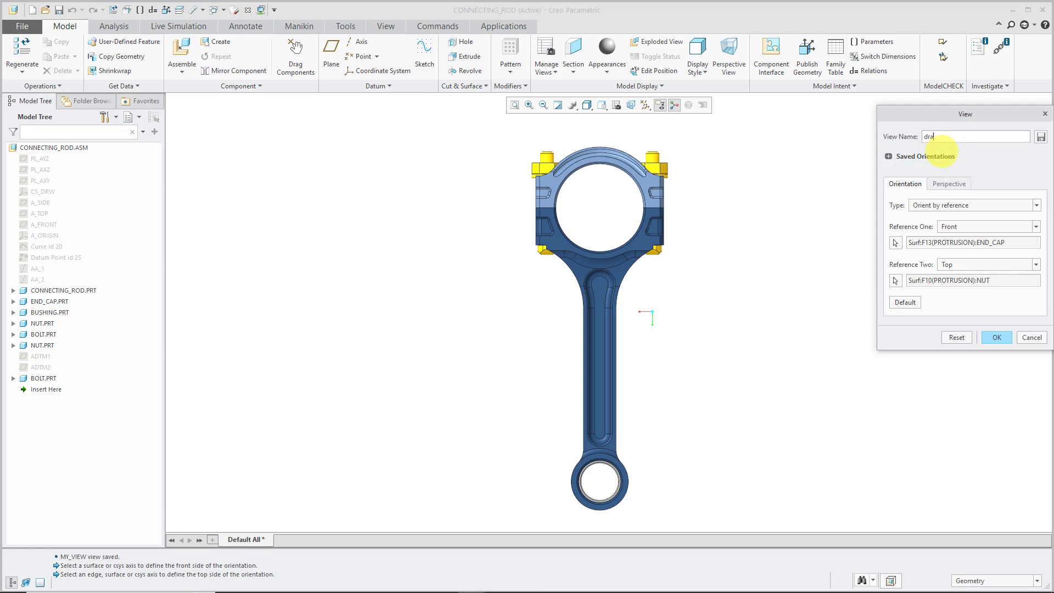
text(w_front)
key(Return)
click(992, 339)
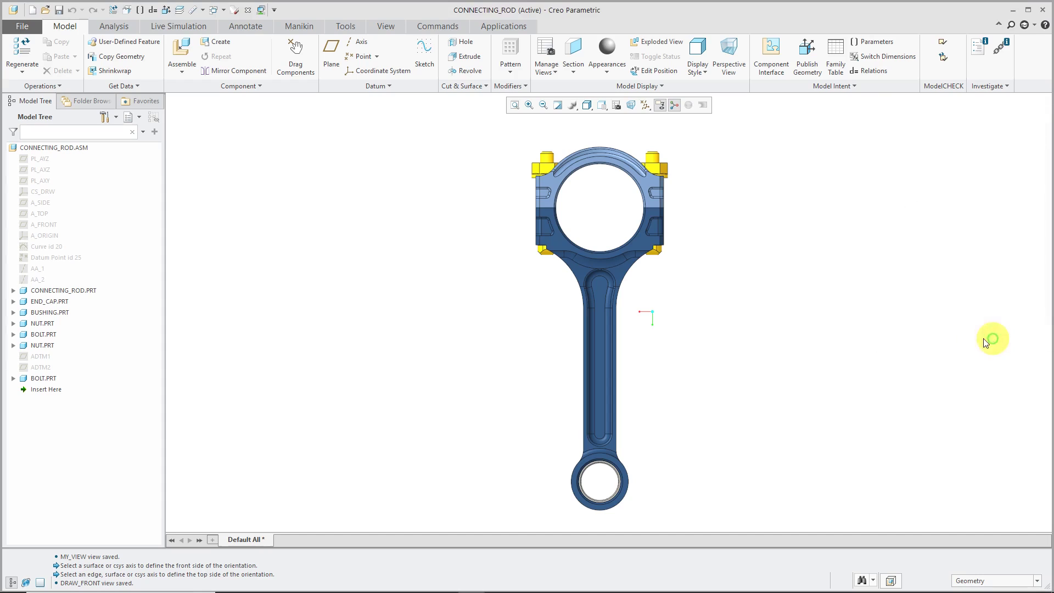
middle_drag(636, 248, 556, 223)
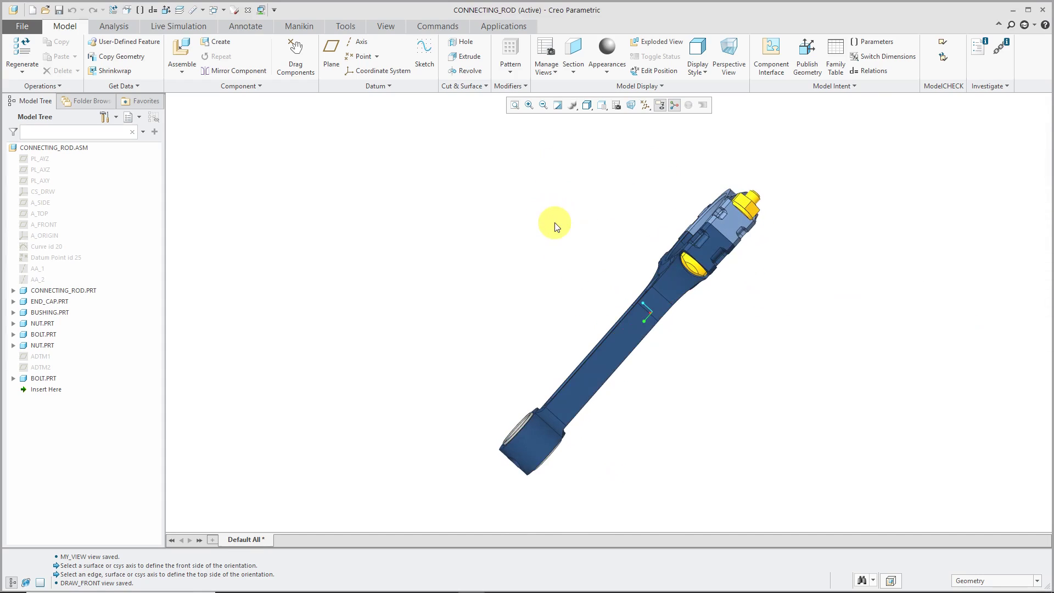
Step: Restore the saved MY_VIEW orientation, then the DRAW_FRONT orientation, from the Saved Orientations list
click(605, 109)
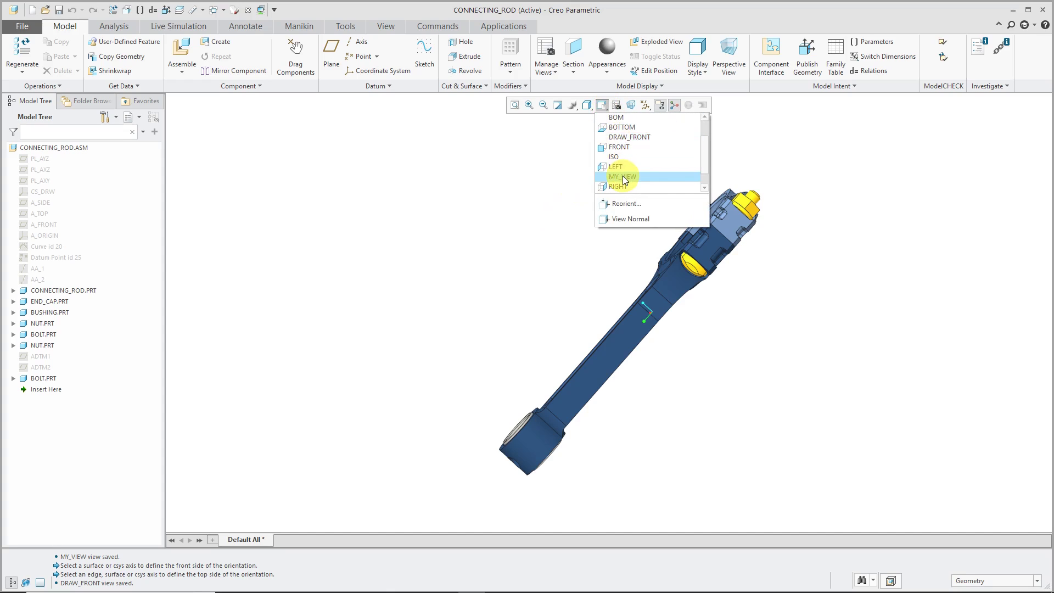
click(623, 176)
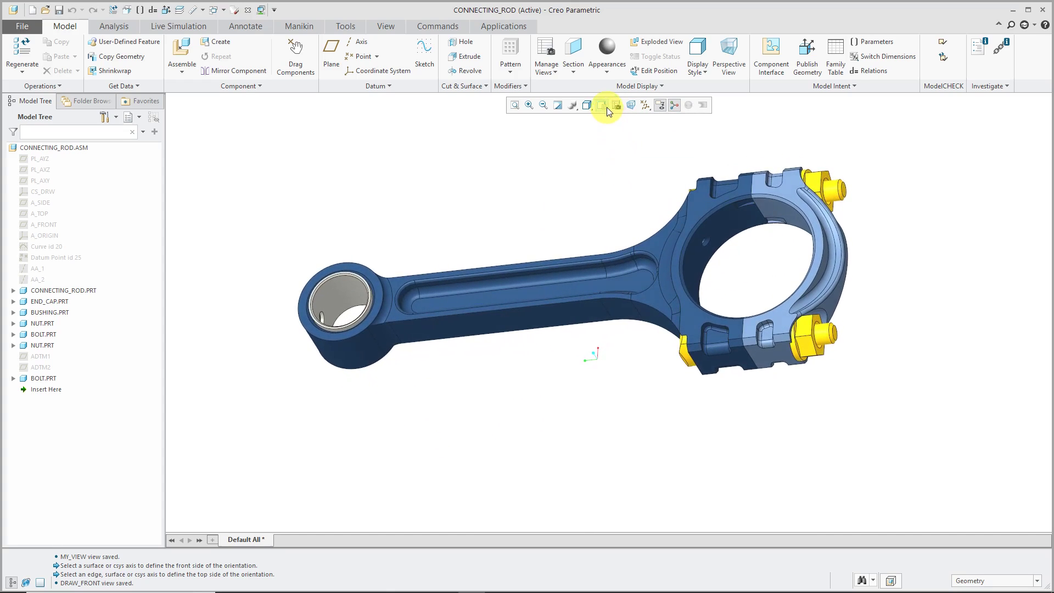
click(606, 107)
click(626, 163)
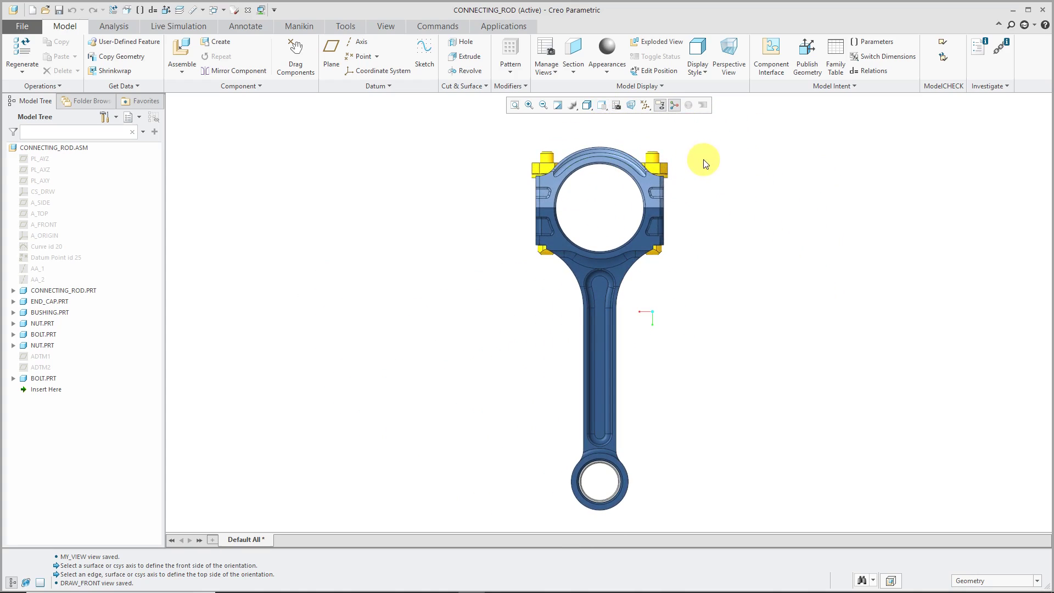
click(602, 105)
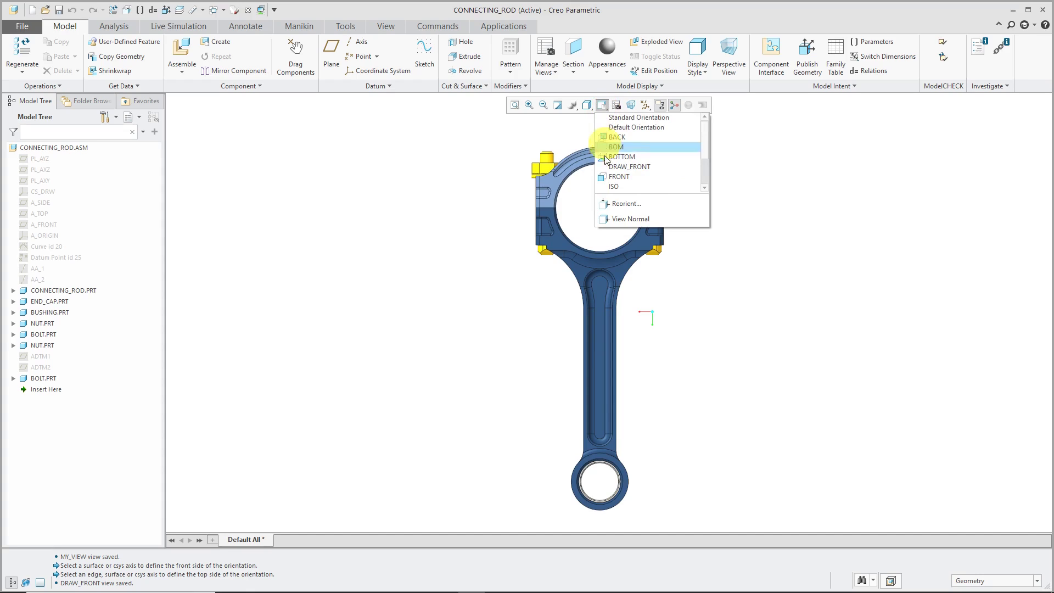
click(618, 206)
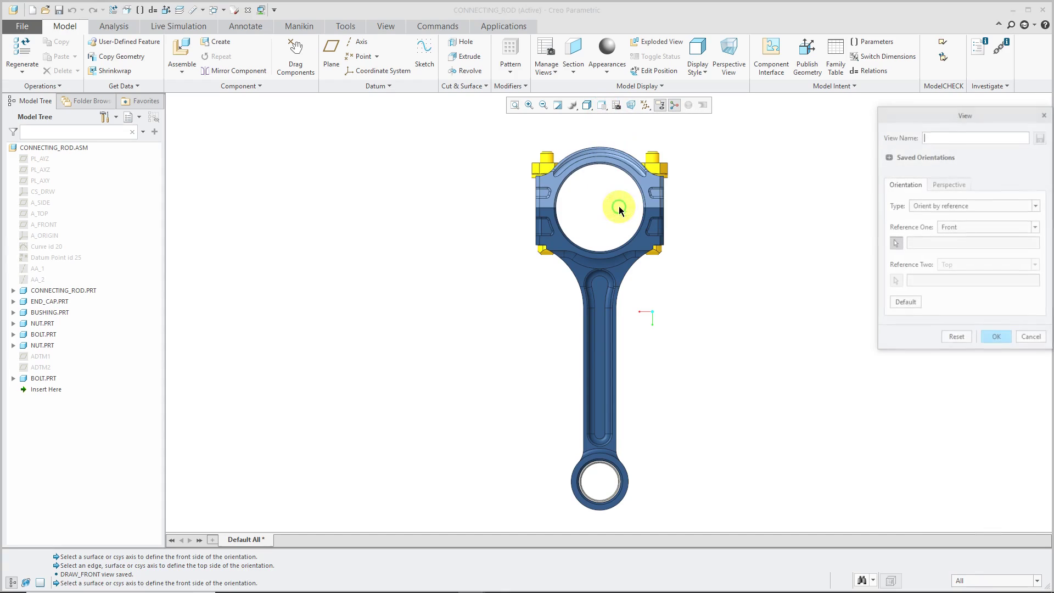
click(957, 205)
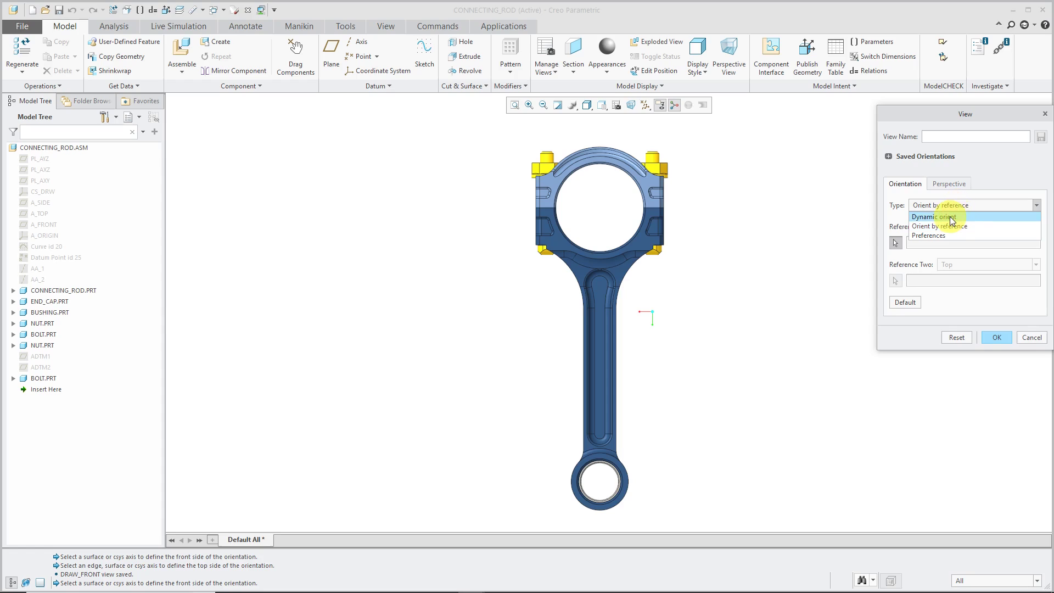
click(951, 217)
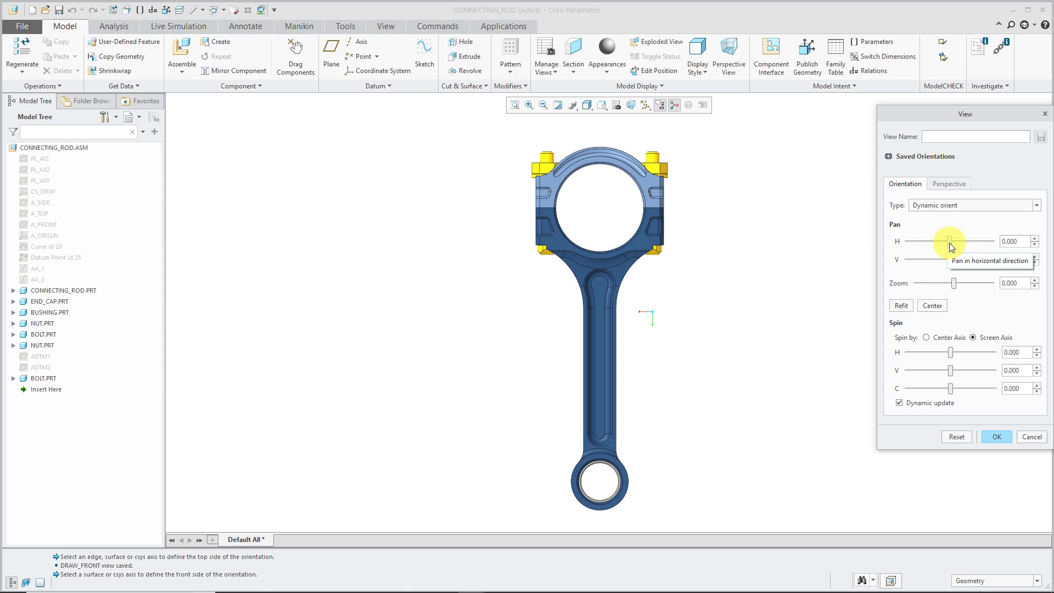
drag(949, 243, 952, 283)
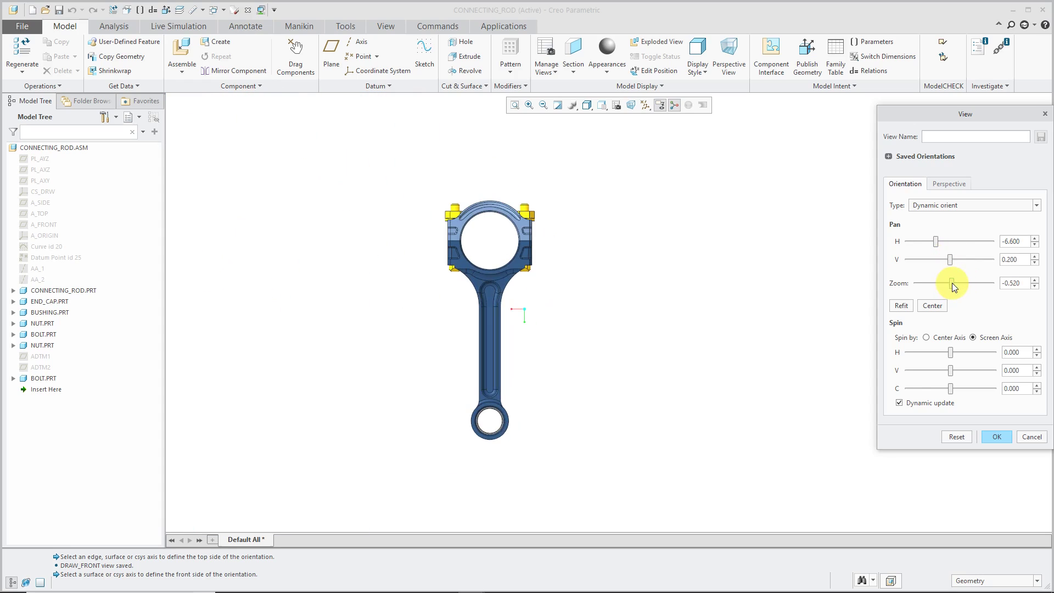
mouse_move(951, 351)
mouse_down()
mouse_move(959, 351)
mouse_move(943, 352)
mouse_up()
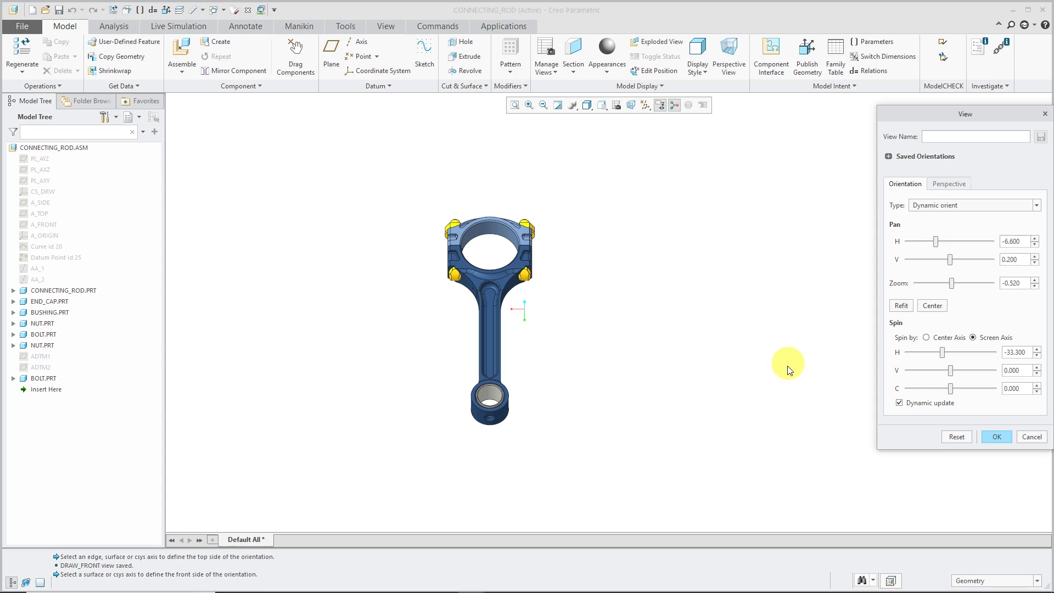
click(1032, 437)
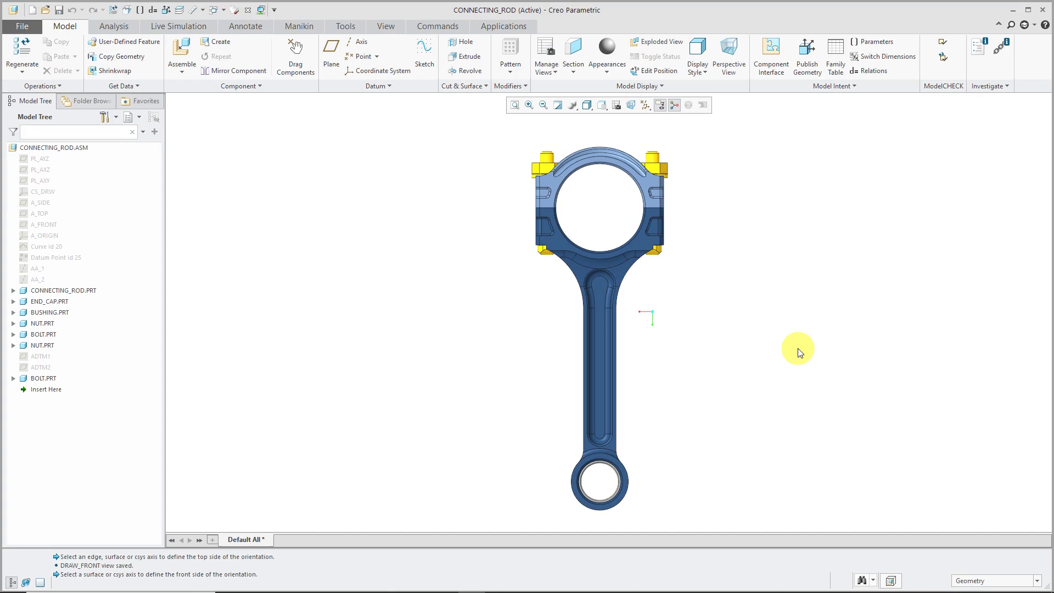
Step: In View Manager, spin the rod so the big end sits upper right and save it as draw_iso
click(604, 110)
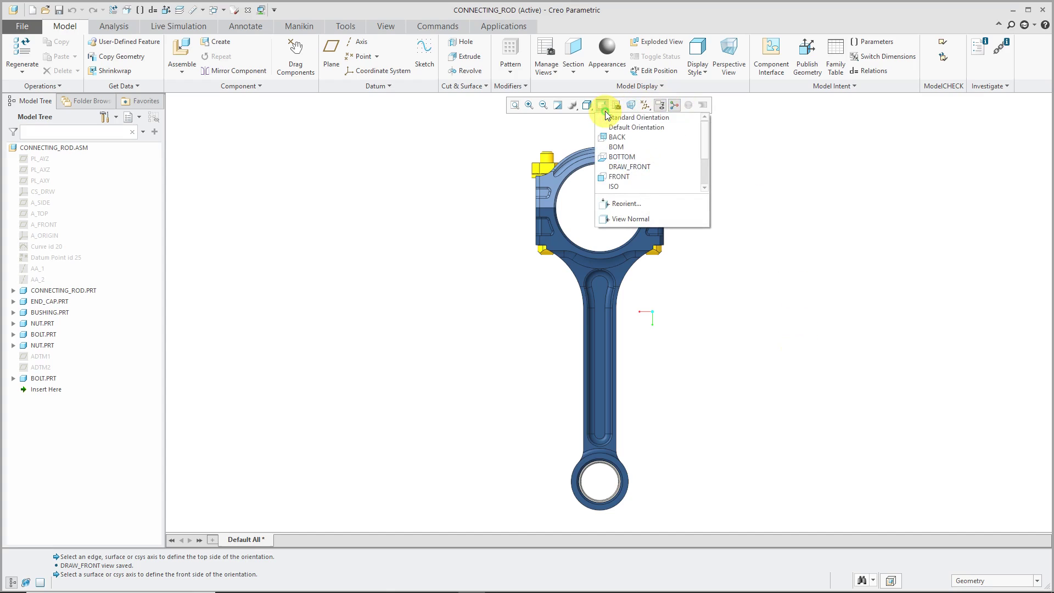
click(617, 106)
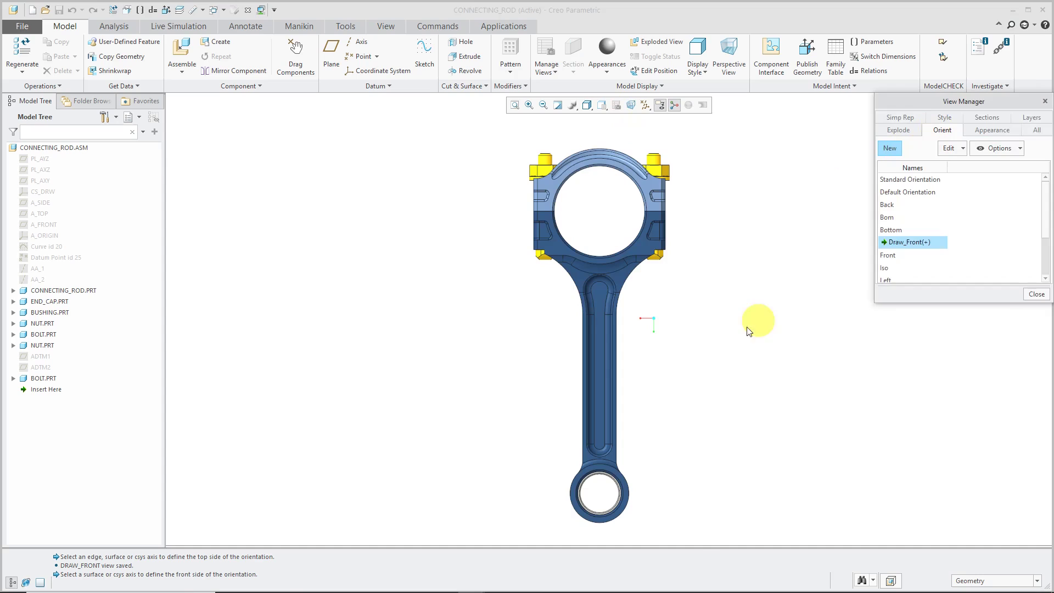
middle_drag(680, 319, 618, 278)
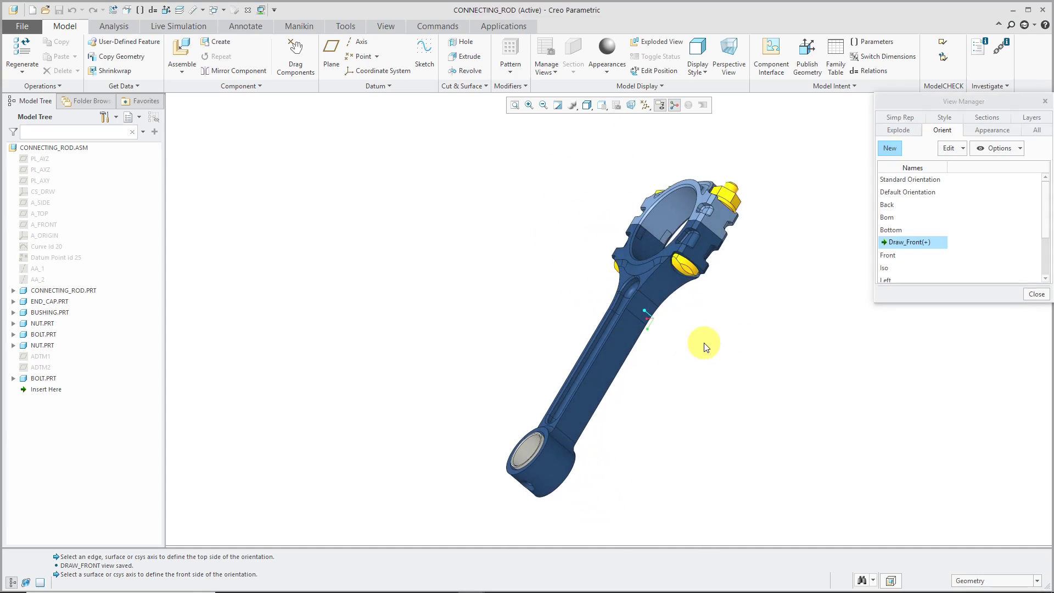
middle_drag(700, 358, 616, 282)
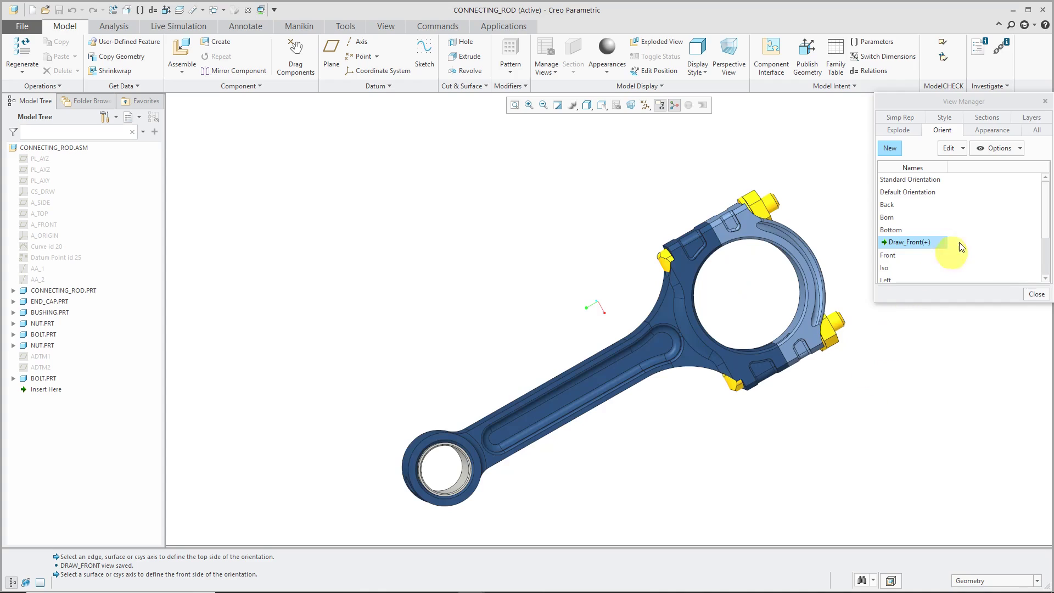
click(884, 149)
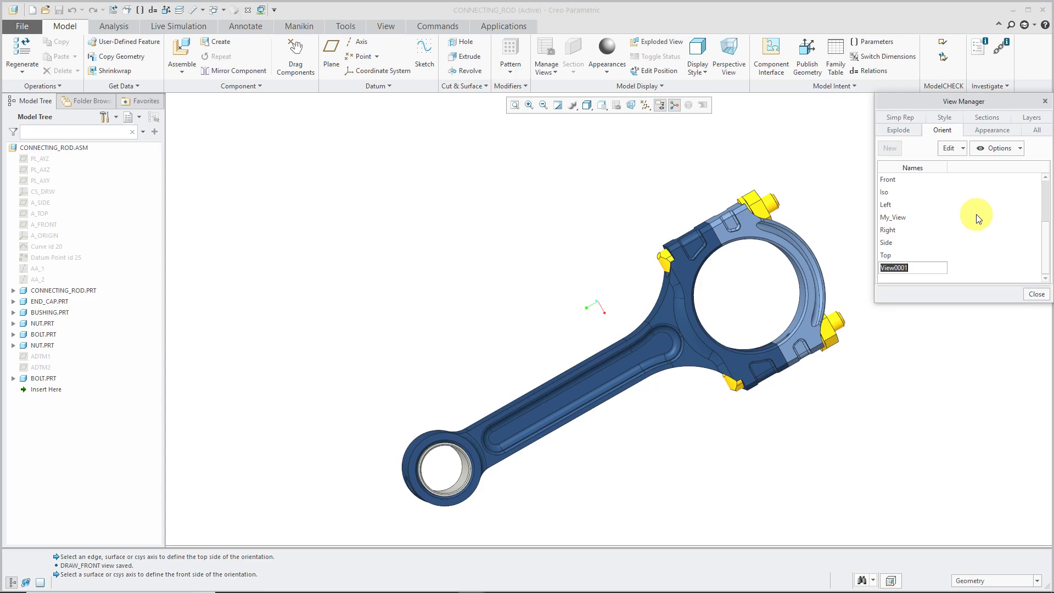
text(draw_iso)
key(Return)
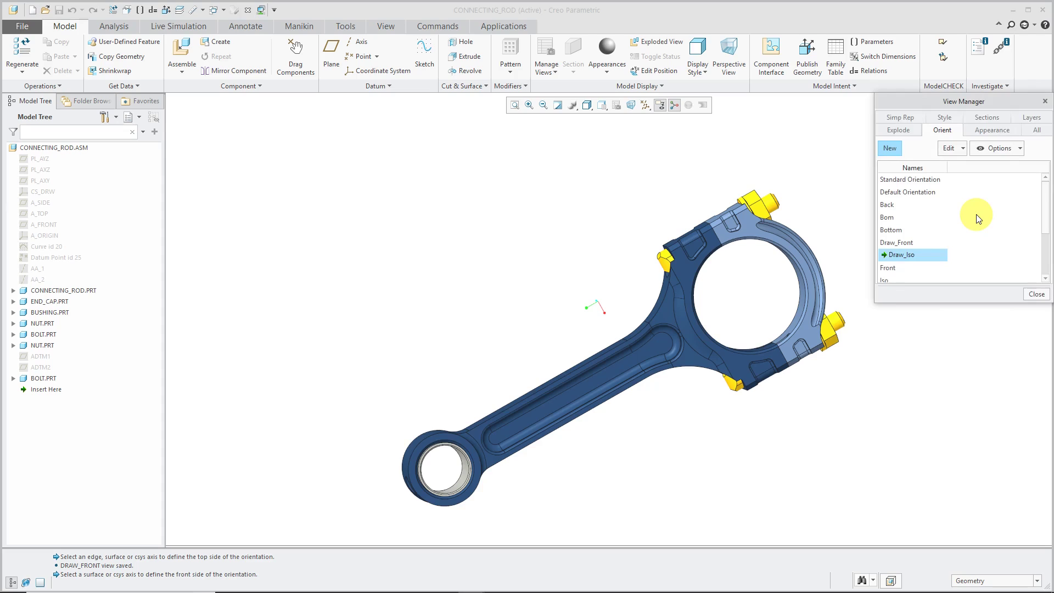
Step: Add orientation View0001 and redefine it with the Dynamic orient type
click(890, 149)
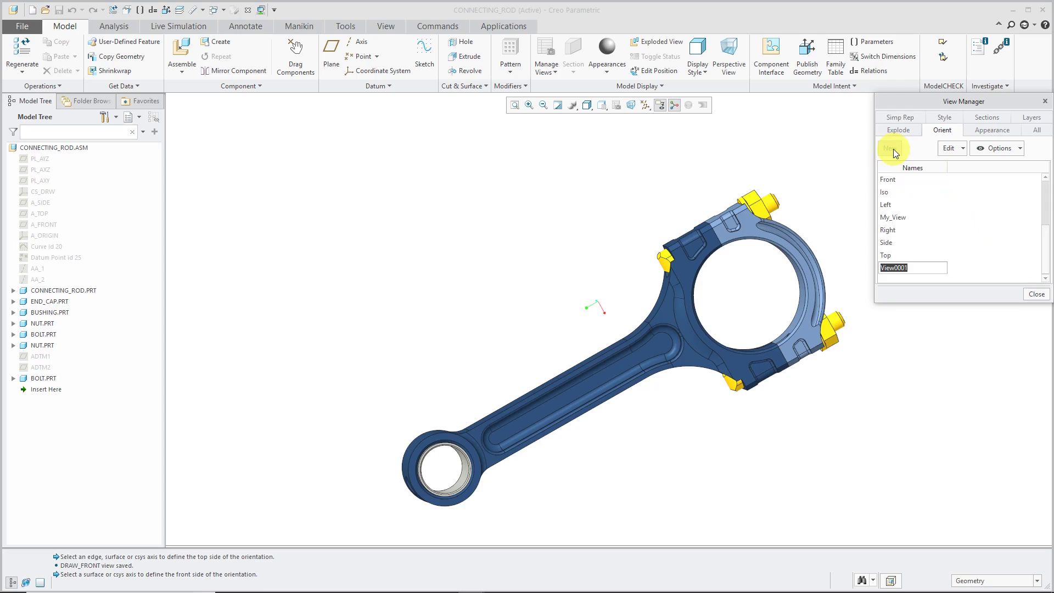
key(Return)
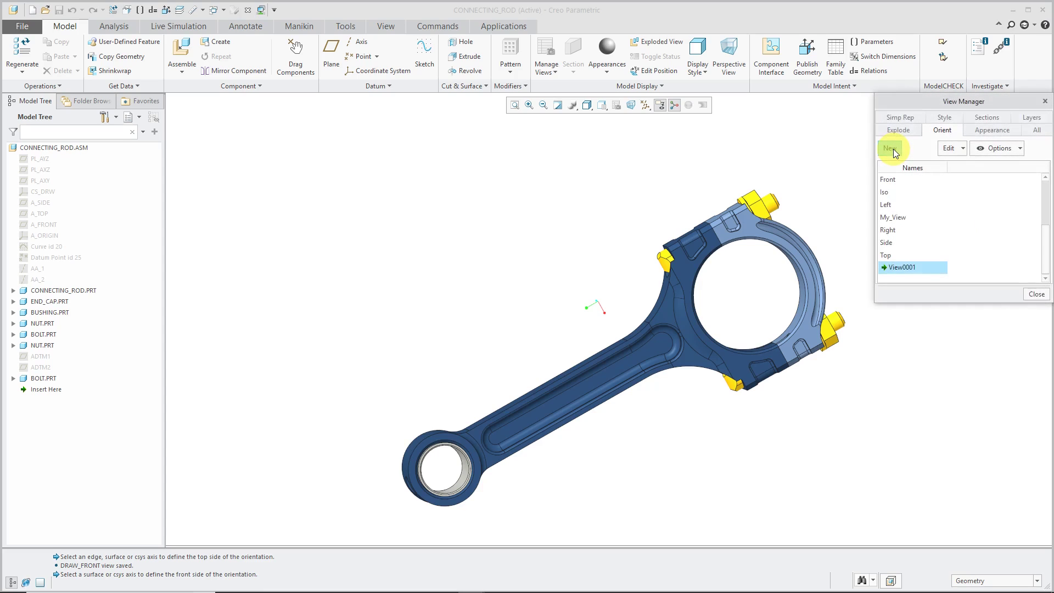
click(949, 149)
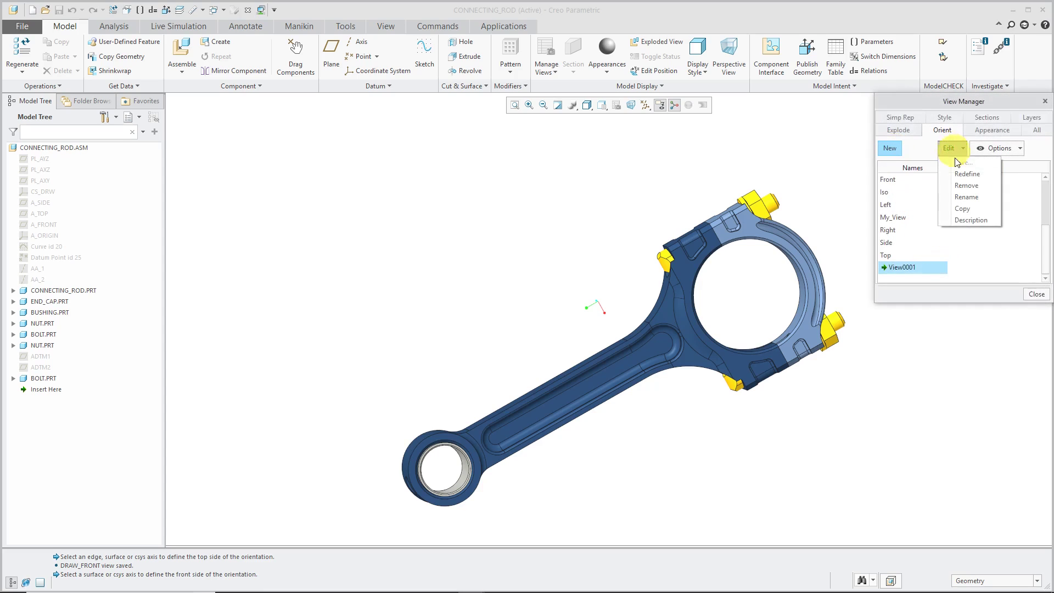
click(967, 173)
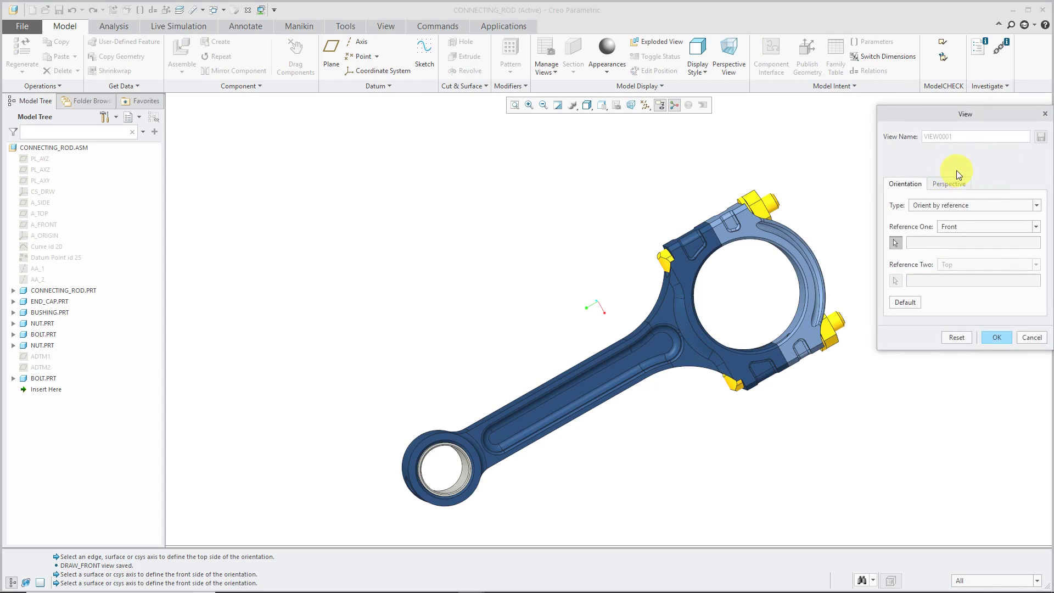
click(994, 205)
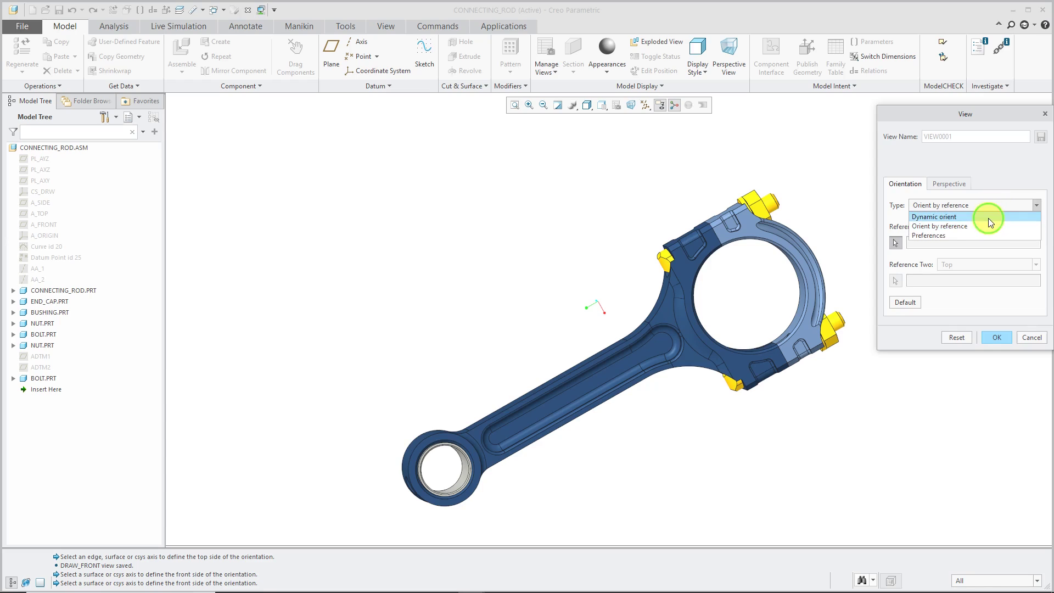
click(988, 217)
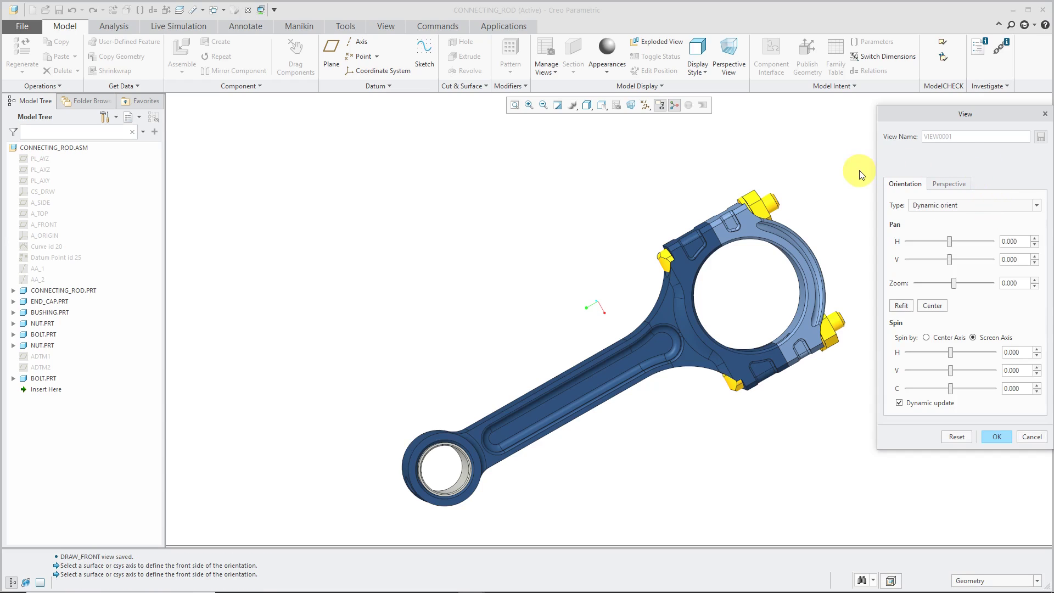